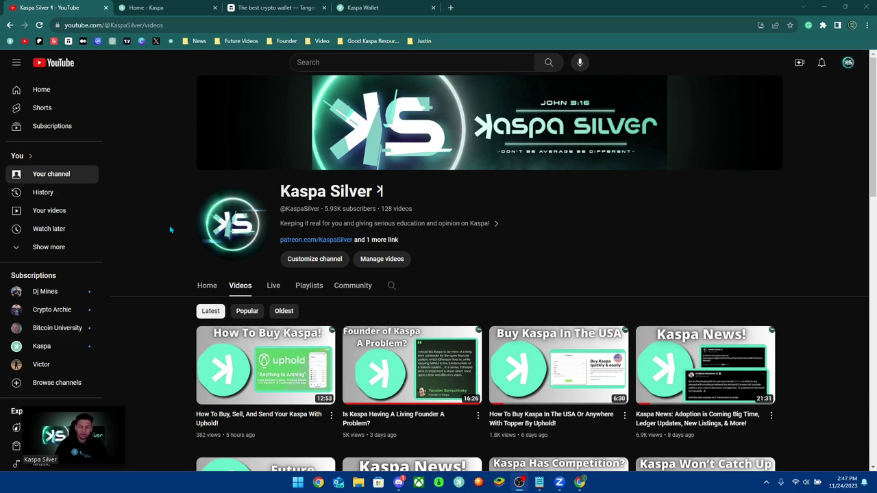
- Browse the kaspa.org home page down to the Join & Follow the Community section, and switch to Discord
left_click(162, 10)
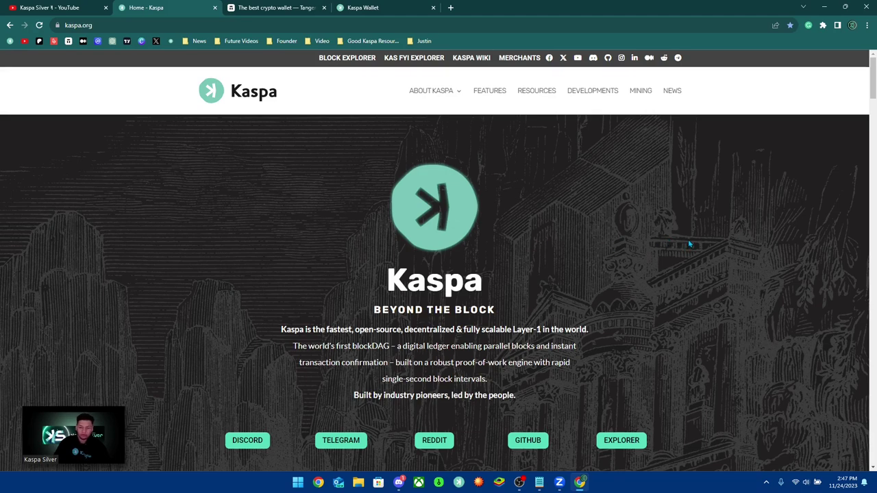
scroll(876, 218, "down", 10)
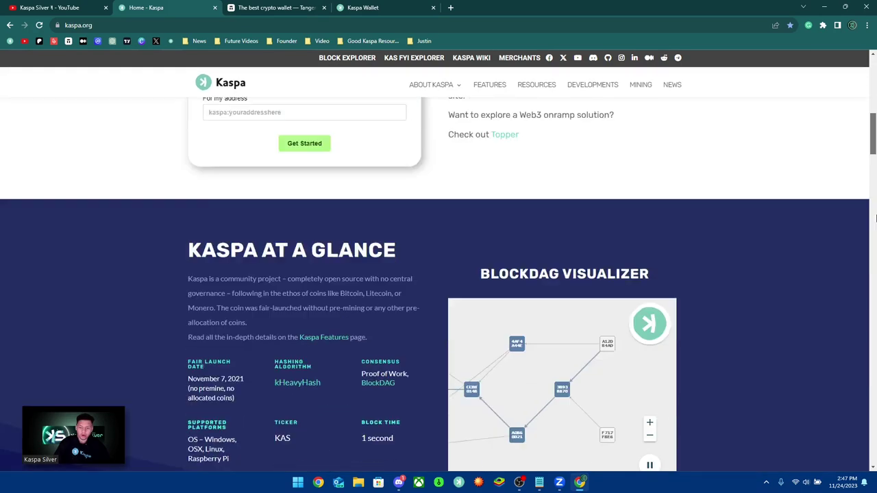
scroll(875, 218, "down", 15)
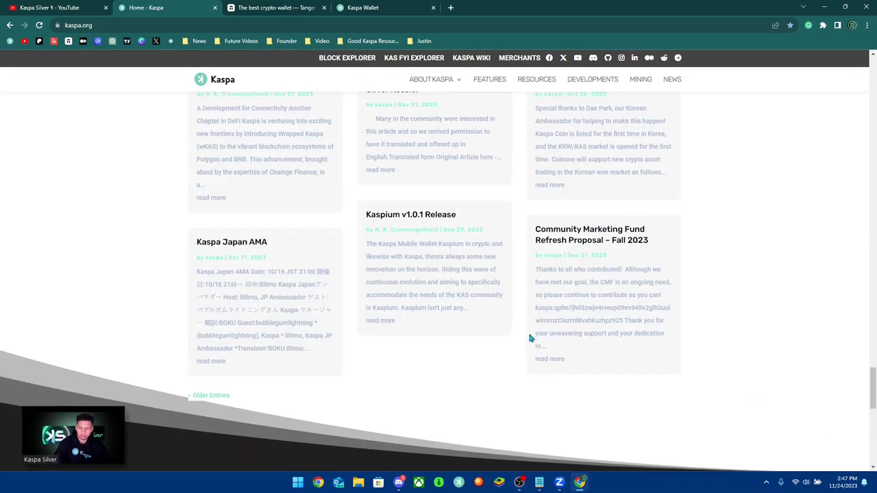
scroll(530, 338, "up", 10)
scroll(462, 299, "down", 3)
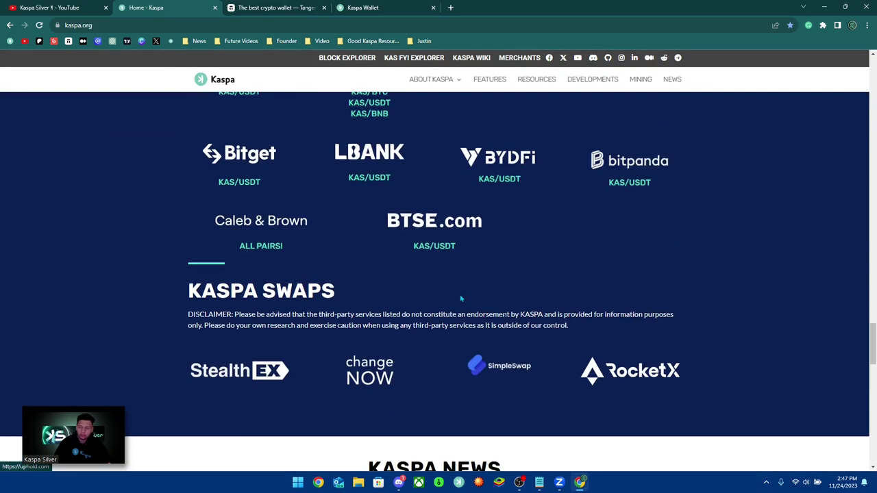
scroll(461, 299, "down", 15)
scroll(127, 149, "up", 3)
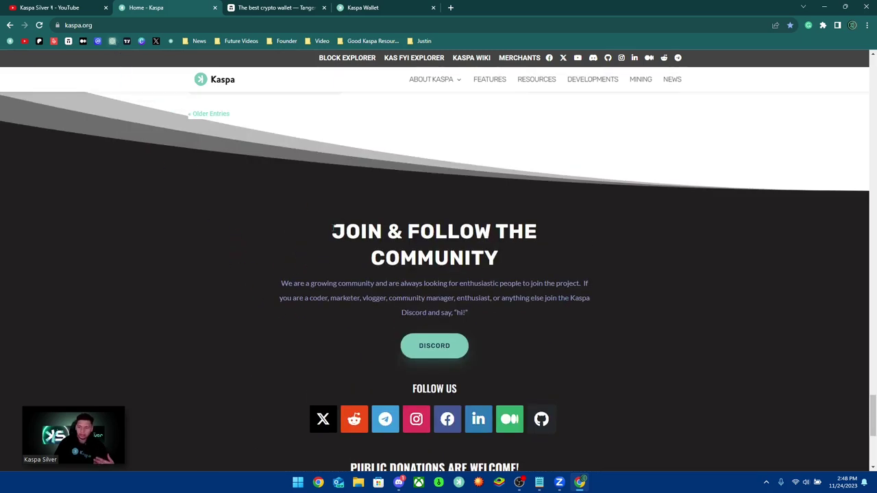
scroll(514, 224, "down", 1)
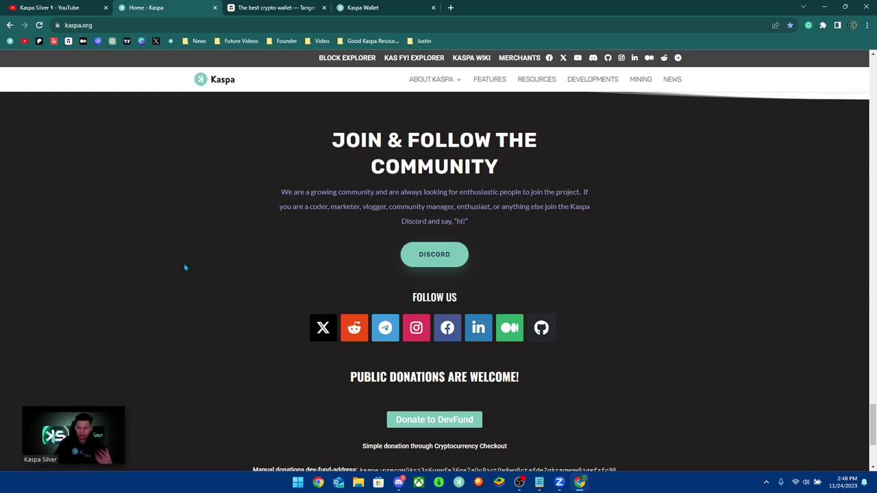
left_click(398, 482)
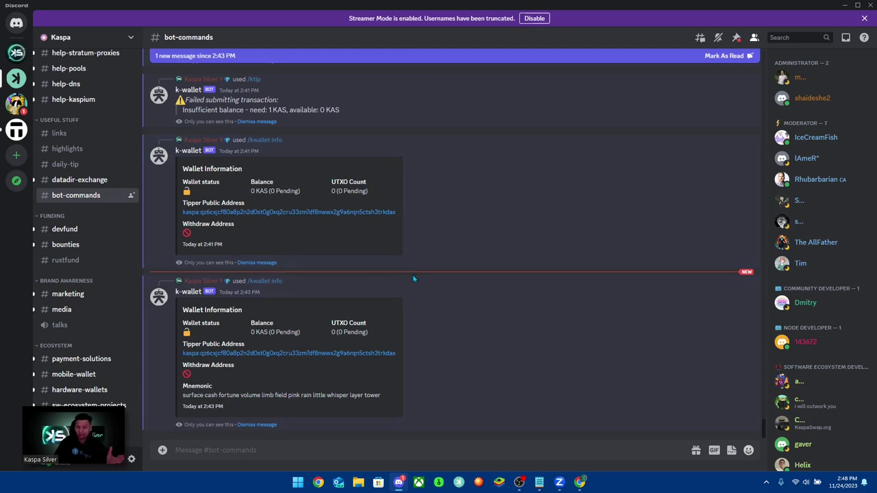
left_click(251, 451)
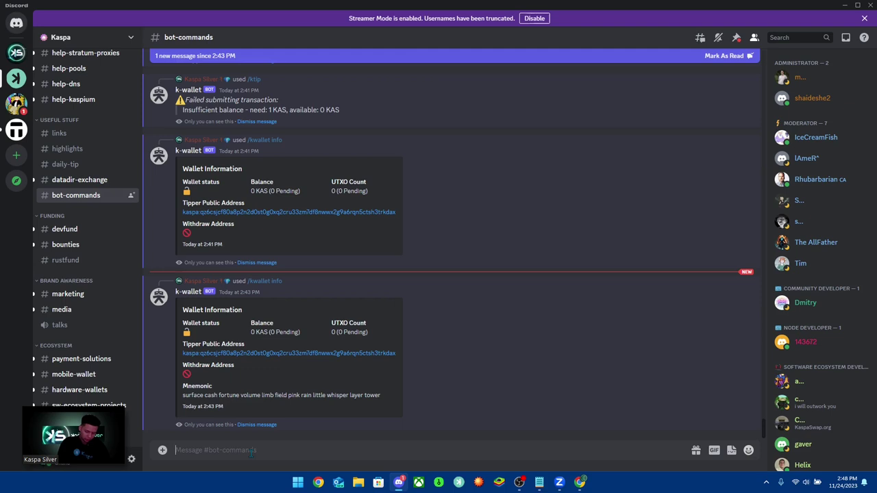
type("/k")
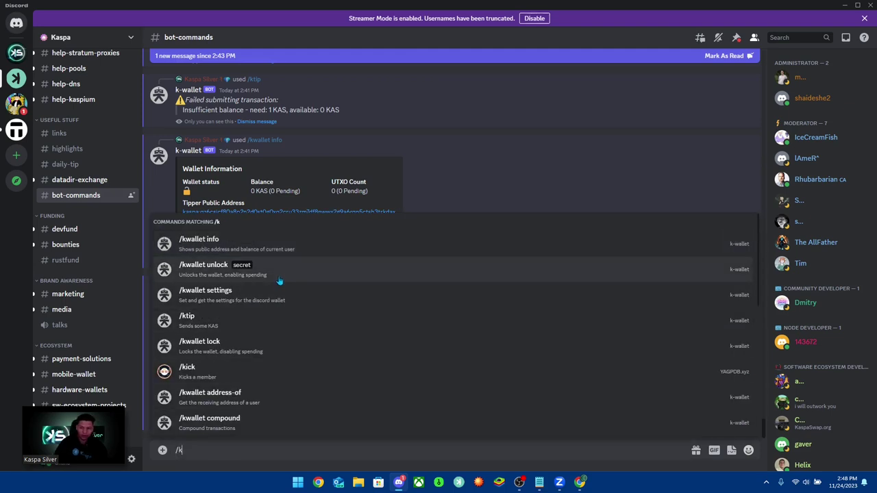
left_click(280, 280)
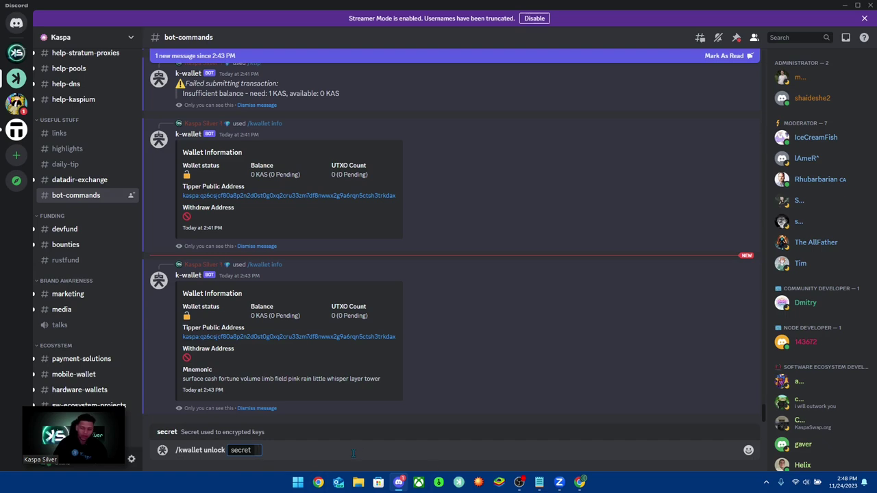
key("BackSpace")
key("BackSpace")
key("BackSpace")
key("BackSpace")
key("BackSpace")
key("BackSpace")
key("BackSpace")
key("BackSpace")
key("BackSpace")
key("BackSpace")
key("BackSpace")
key("BackSpace")
key("BackSpace")
key("BackSpace")
key("BackSpace")
key("BackSpace")
key("BackSpace")
key("BackSpace")
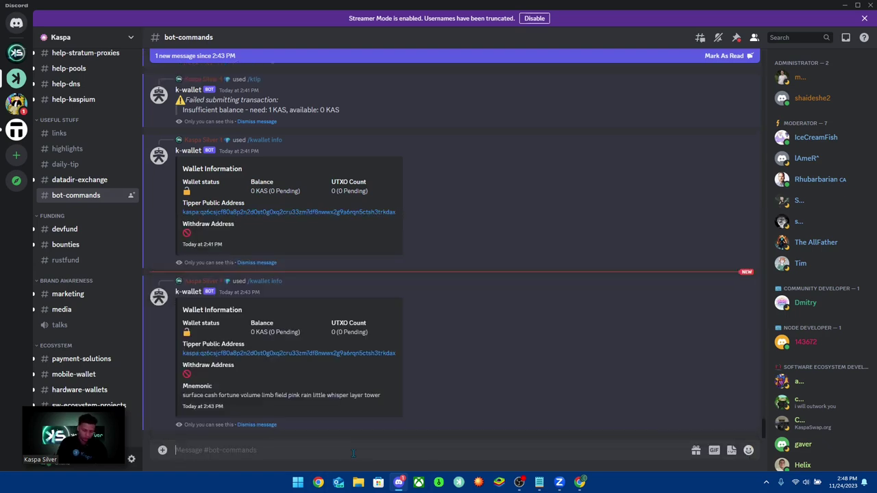
type("/k")
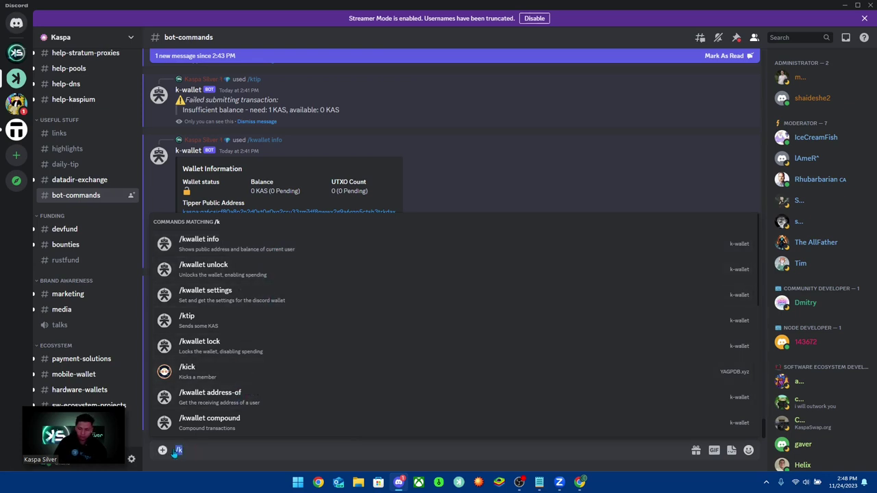
left_click_drag(184, 451, 173, 455)
key("BackSpace")
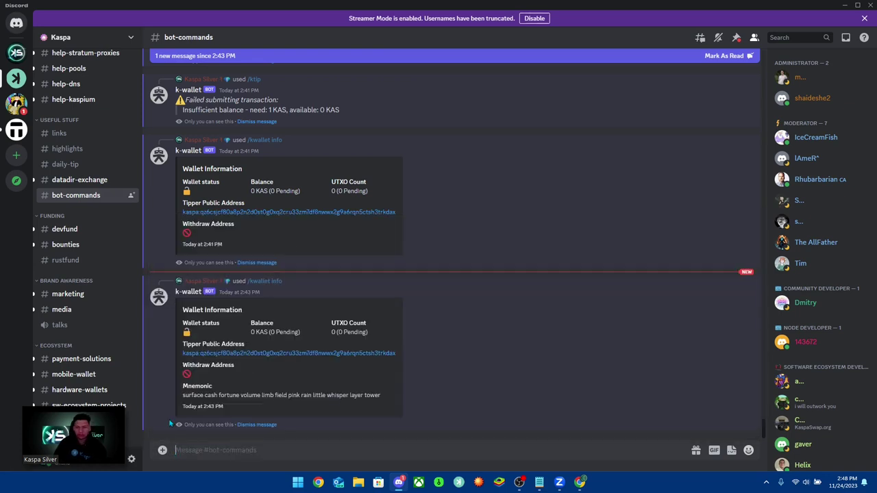
- Read the direct message from the k-wallet bot, and return to the Kaspa server's bot-commands channel
left_click(18, 30)
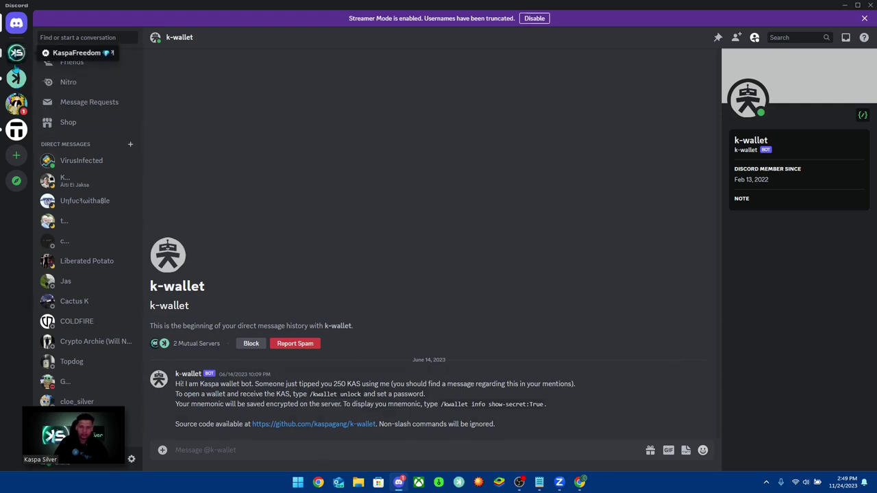
left_click(17, 78)
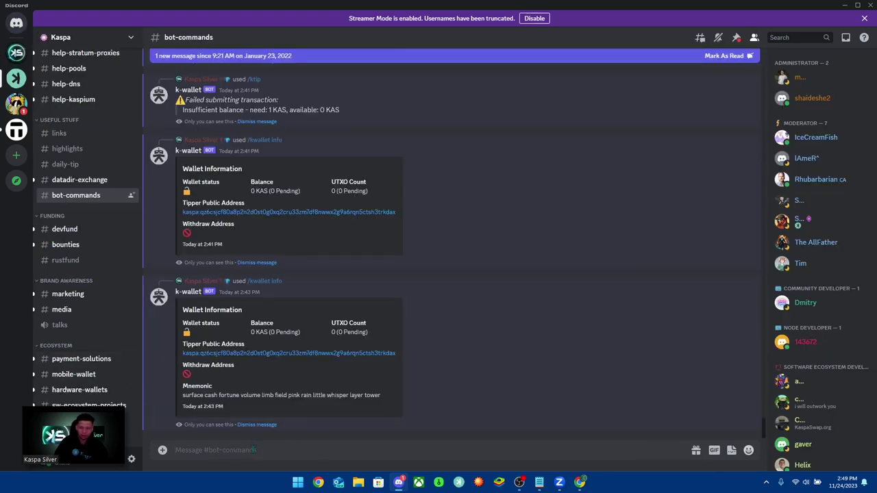
- Run the /kwallet info command in bot-commands with show-secret set to True
type("/k")
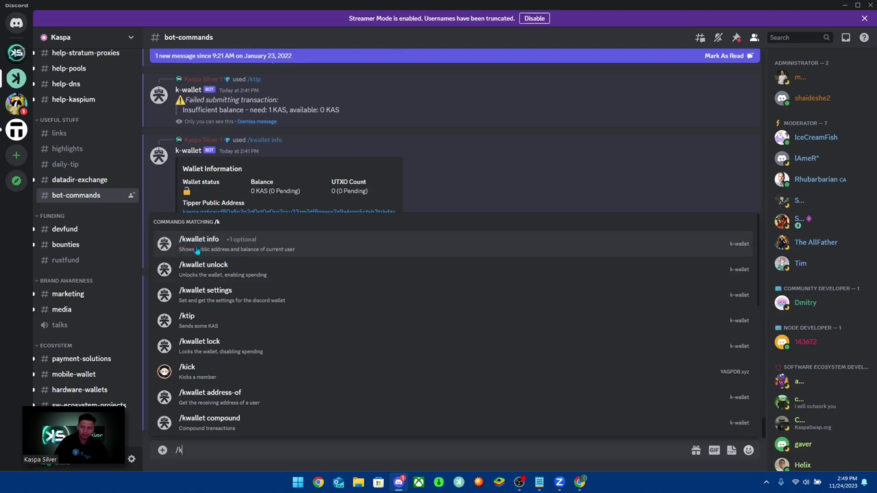
left_click(267, 252)
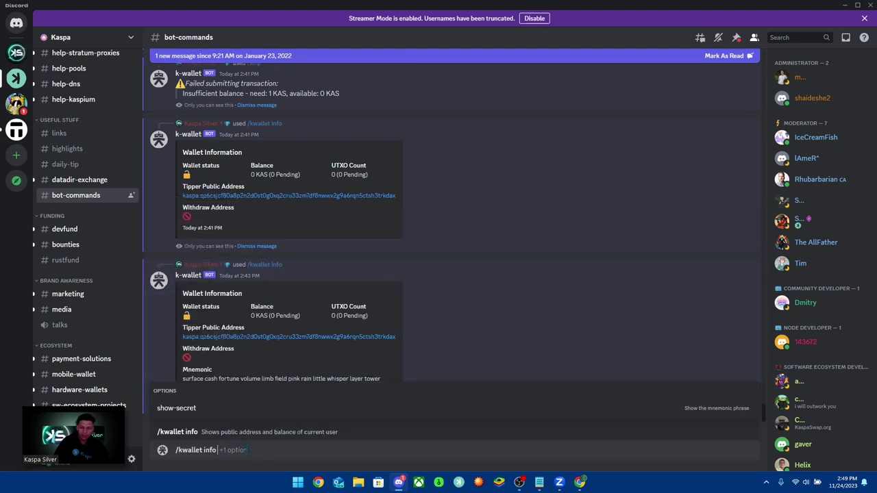
left_click(188, 411)
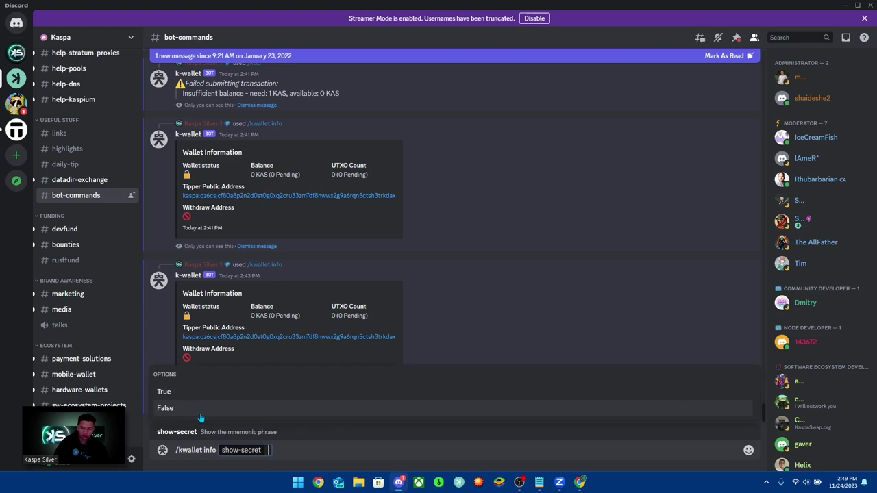
left_click(180, 394)
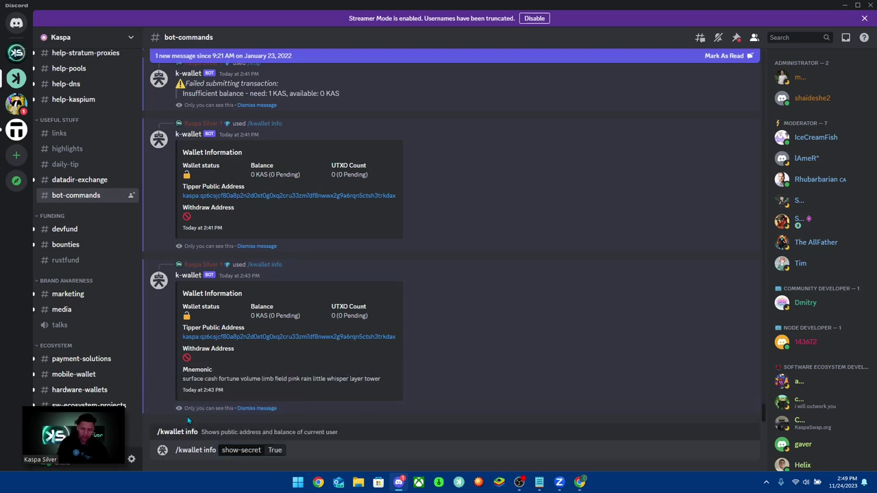
key("Return")
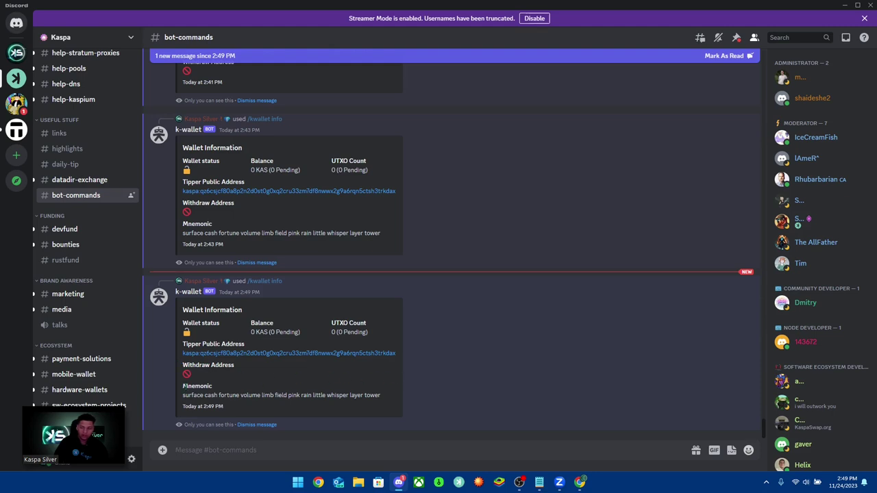
- Examine the mnemonic phrase, balance and UTXO count in the newest wallet information message
left_click_drag(183, 396, 351, 409)
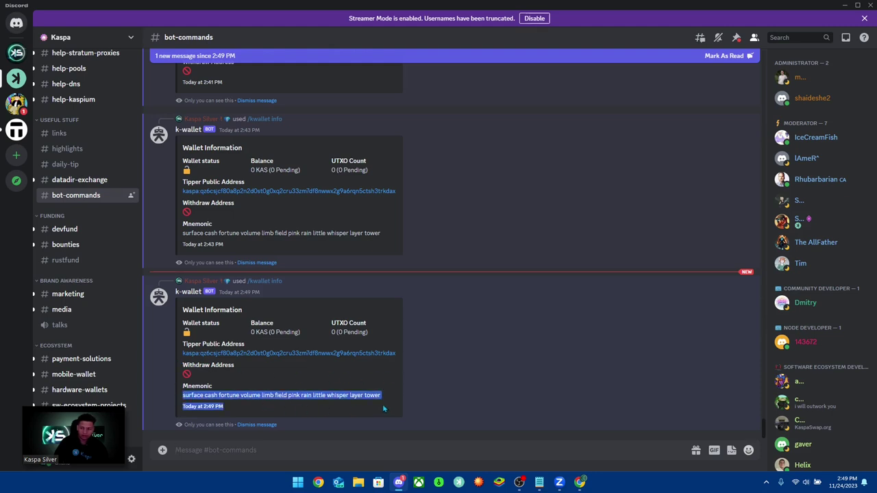
left_click(383, 409)
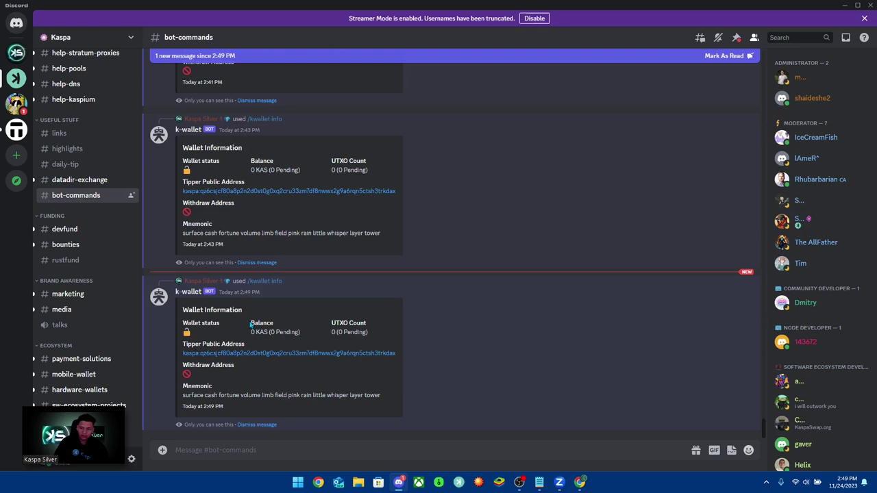
left_click_drag(251, 327, 375, 336)
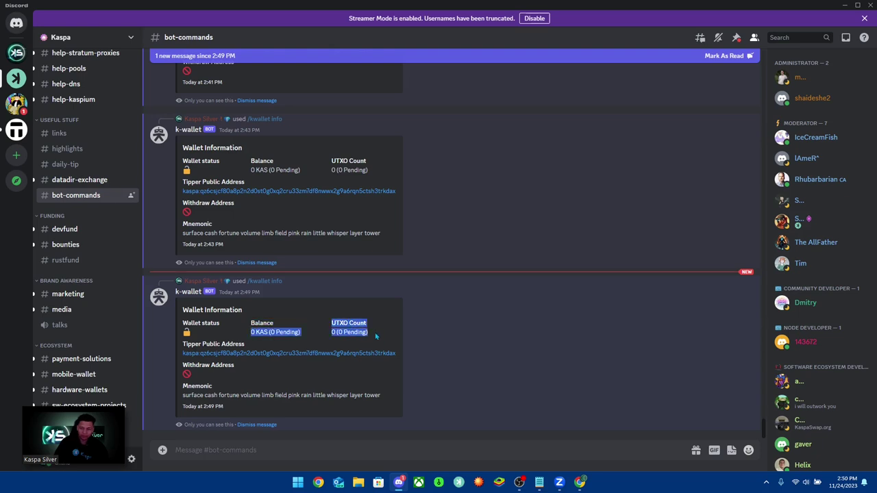
left_click(375, 336)
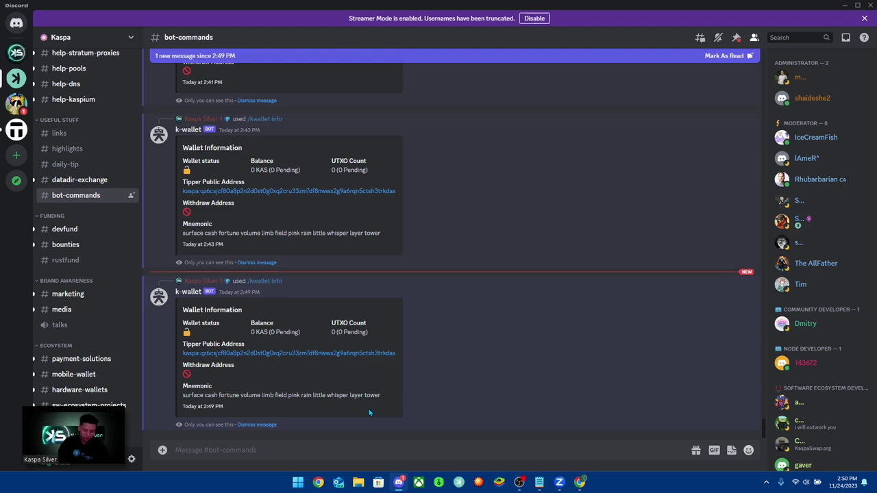
- Lock the Discord wallet by running the /kwallet lock command
type("/k")
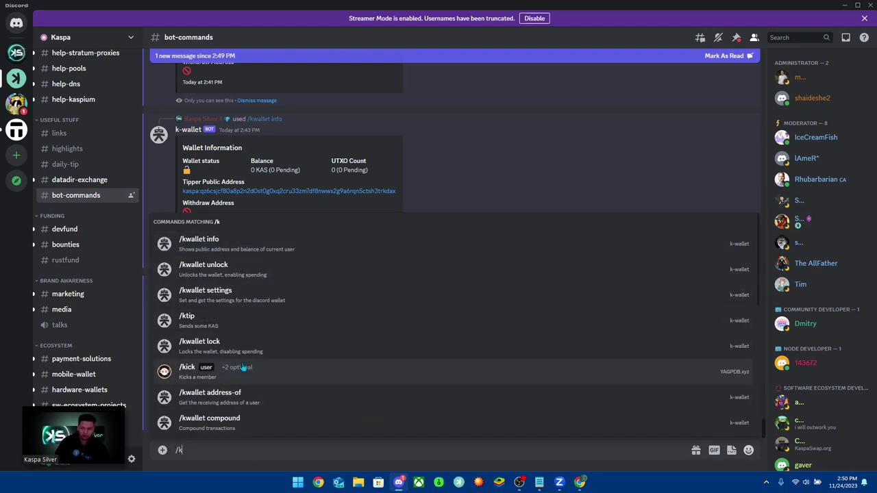
scroll(251, 327, "down", 1)
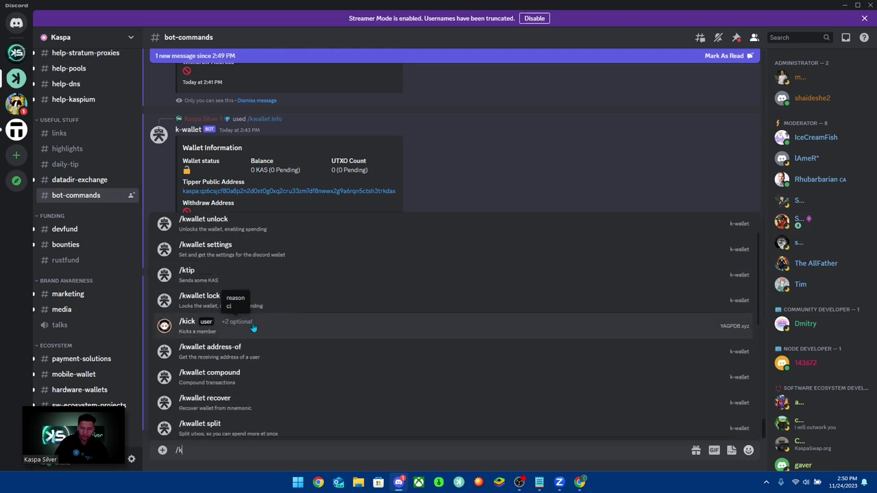
type("w")
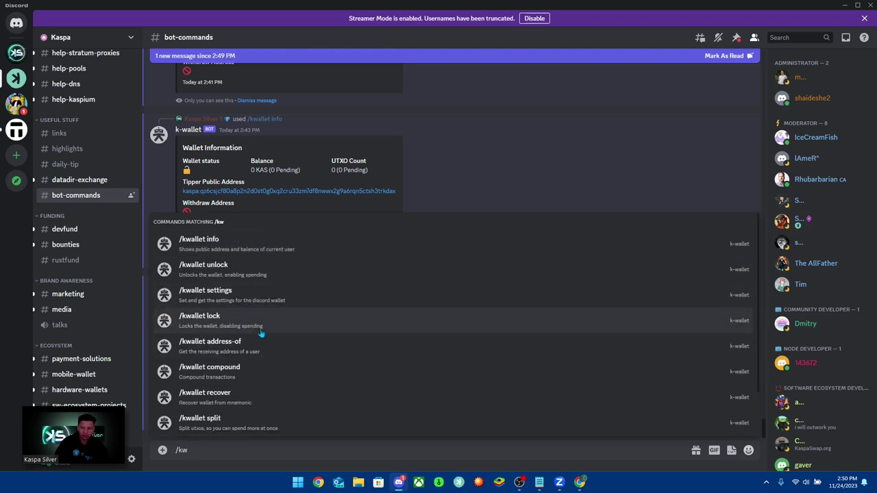
left_click(259, 324)
key("Return")
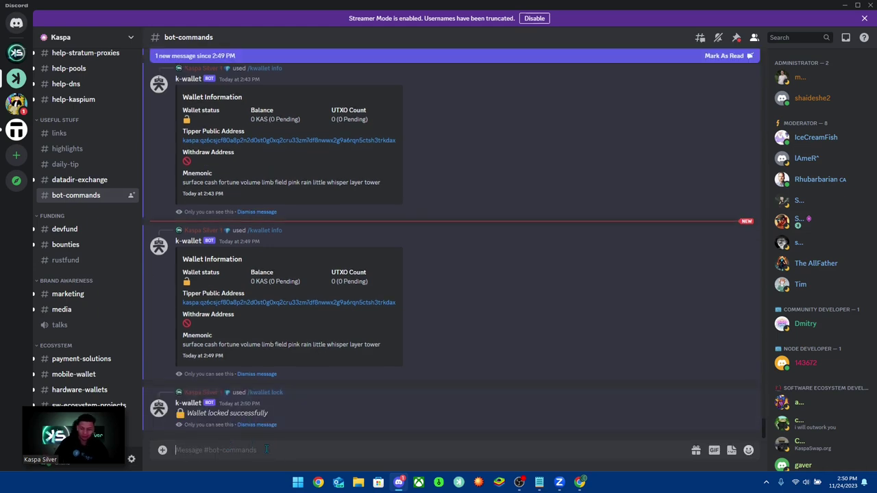
type("/")
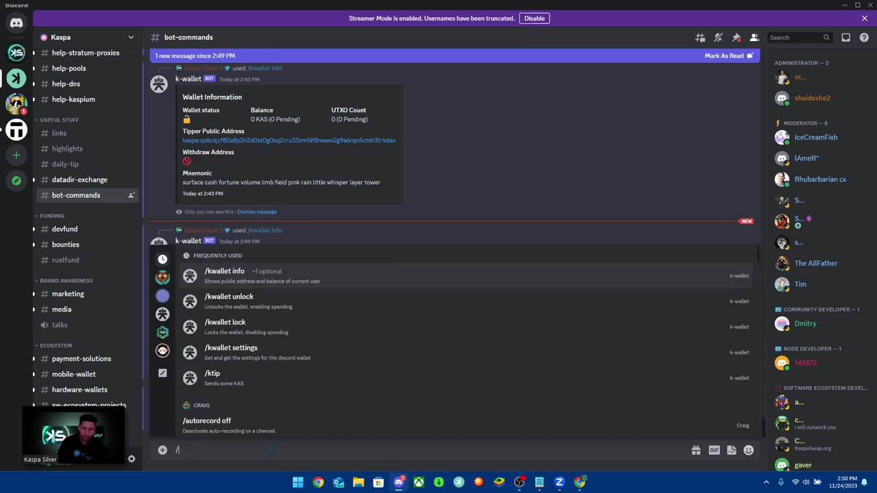
double_click(336, 450)
key("BackSpace")
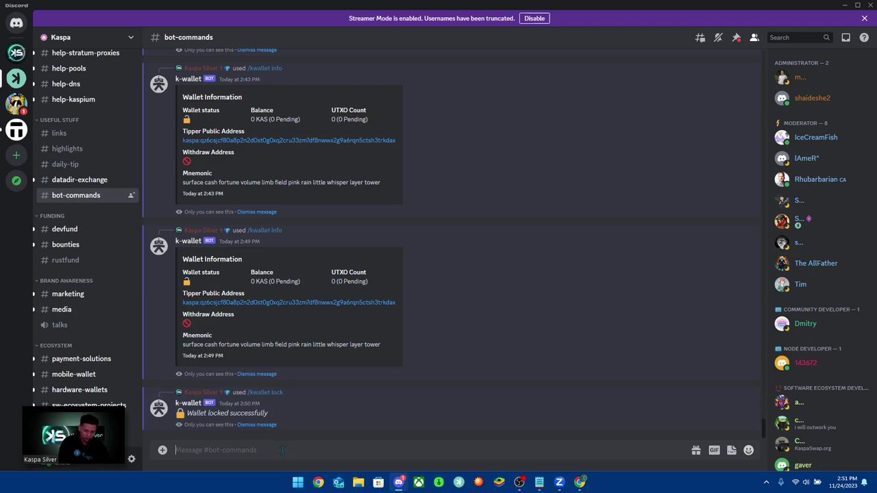
- Insert the /kwallet withdraw command as a draft message, leaving its amount and address empty
type("/kwa")
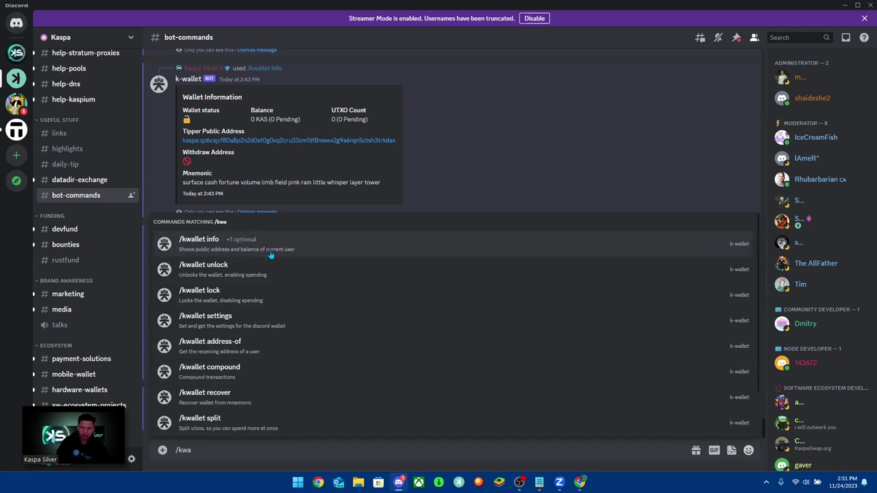
scroll(269, 288, "down", 2)
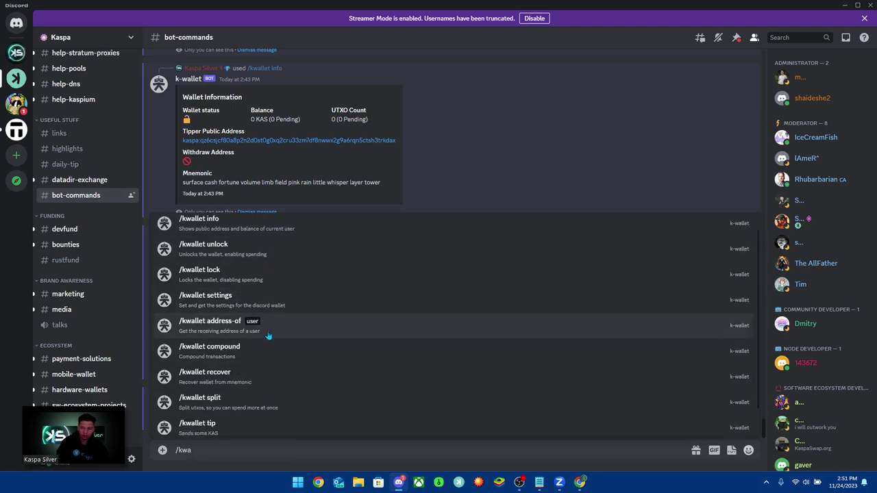
left_click(220, 417)
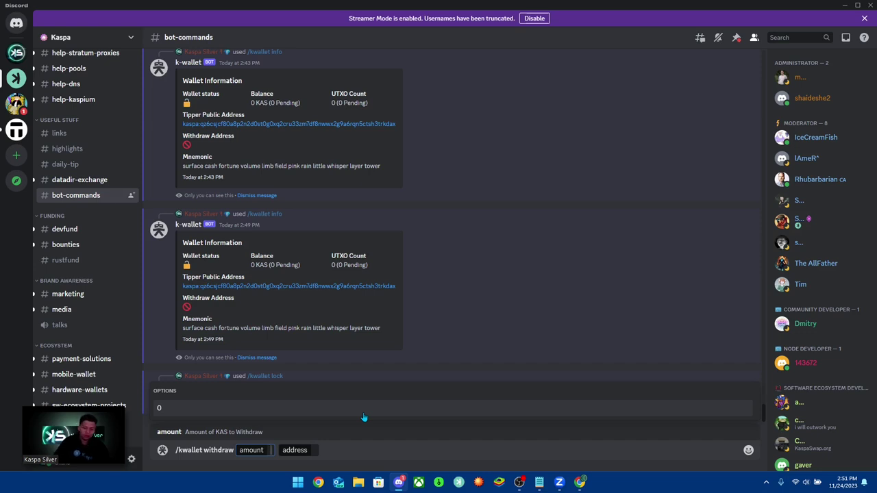
left_click(341, 447)
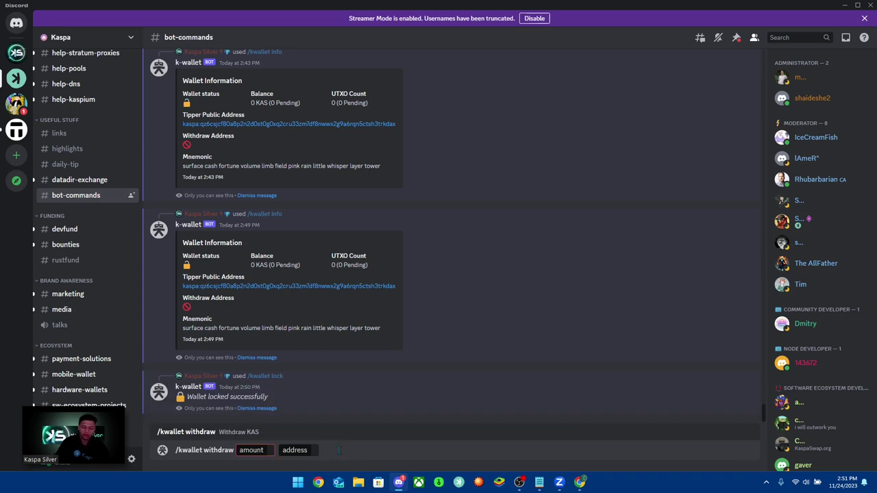
- Point out the mnemonic phrase in the latest wallet information, and switch back to kaspa.org in Chrome
left_click_drag(179, 329, 367, 336)
left_click(380, 315)
left_click(580, 482)
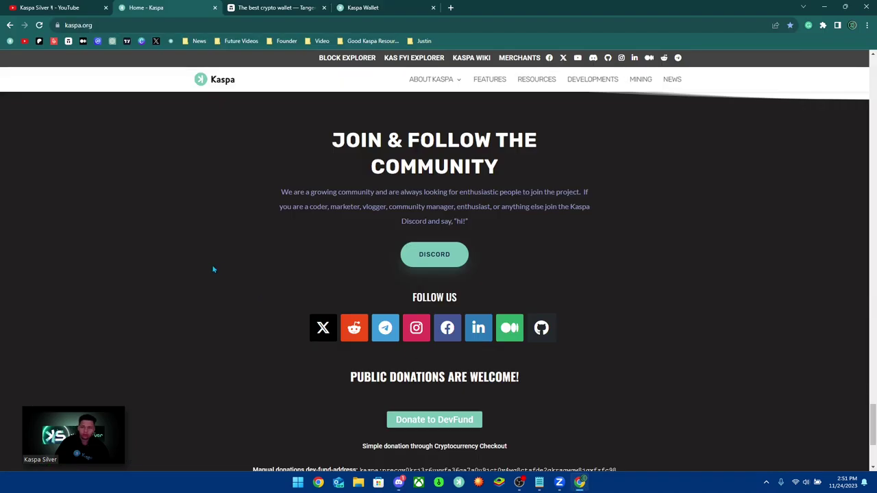
- Open the "Where To Hold Your Kaspa" playlist from the Kaspa Silver YouTube channel's playlists
key("ctrl+1")
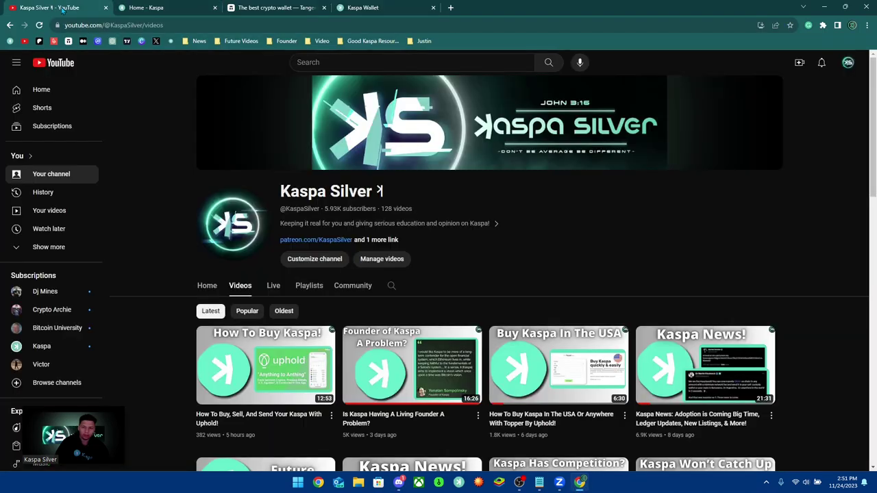
left_click(309, 285)
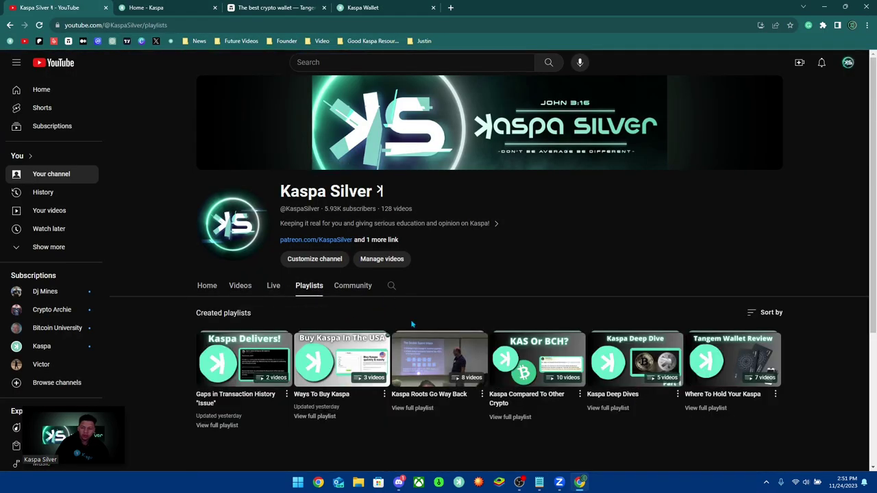
scroll(681, 348, "down", 2)
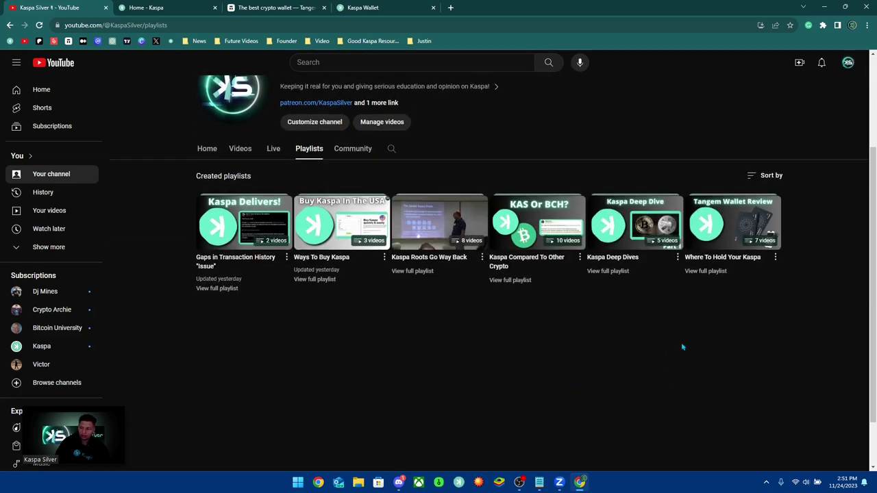
left_click(720, 272)
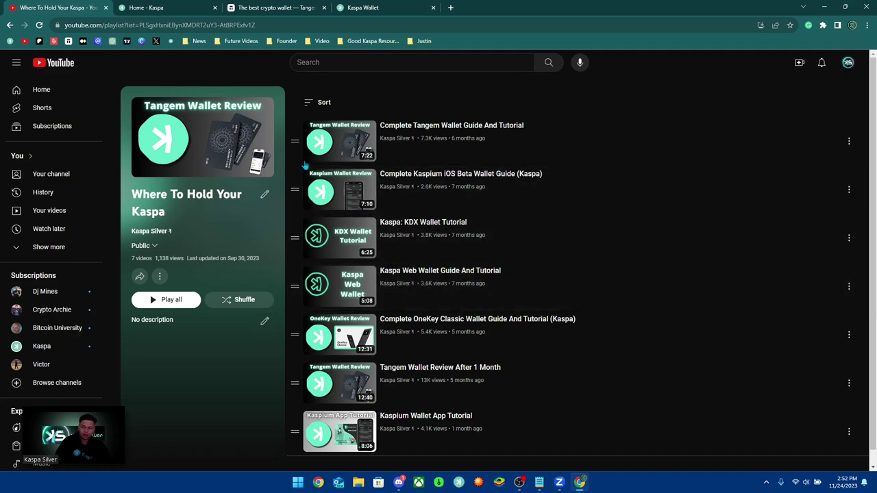
- Point out the empty seed phrase boxes in the Kaspa web wallet's Recover Wallet form, and return to the YouTube playlist
left_click(363, 7)
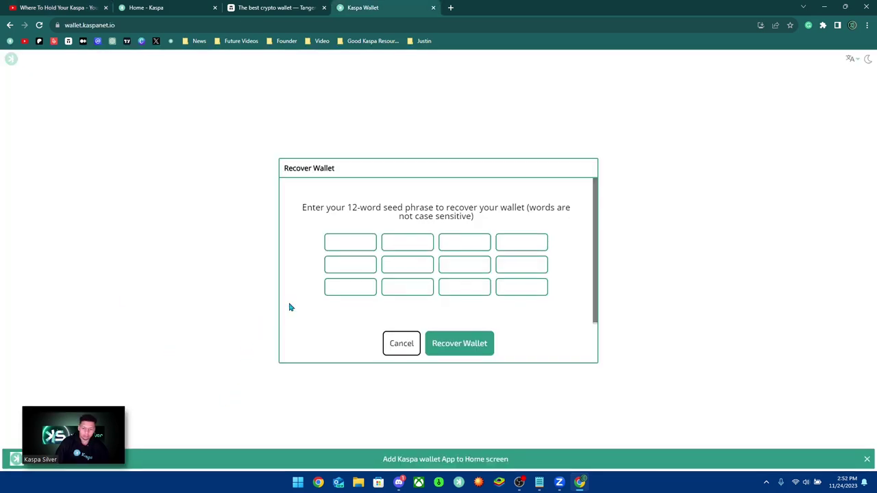
left_click(342, 242)
key("Tab")
key("Tab")
key("Tab")
key("Tab")
key("Tab")
key("Tab")
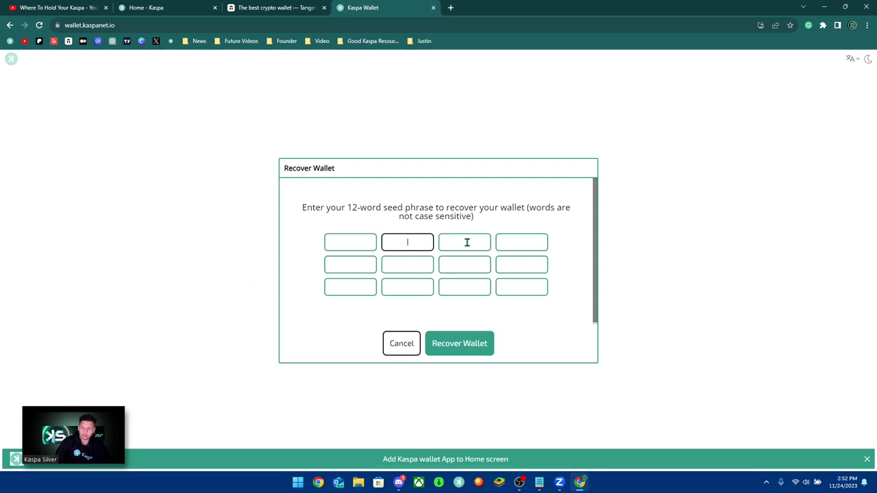
key("Tab")
key("Tab")
key("Tab")
key("Tab")
key("Tab")
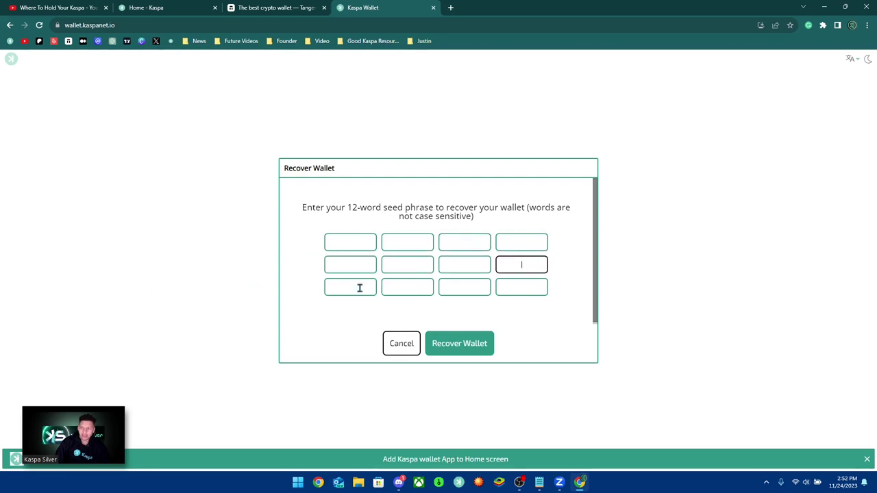
left_click(356, 286)
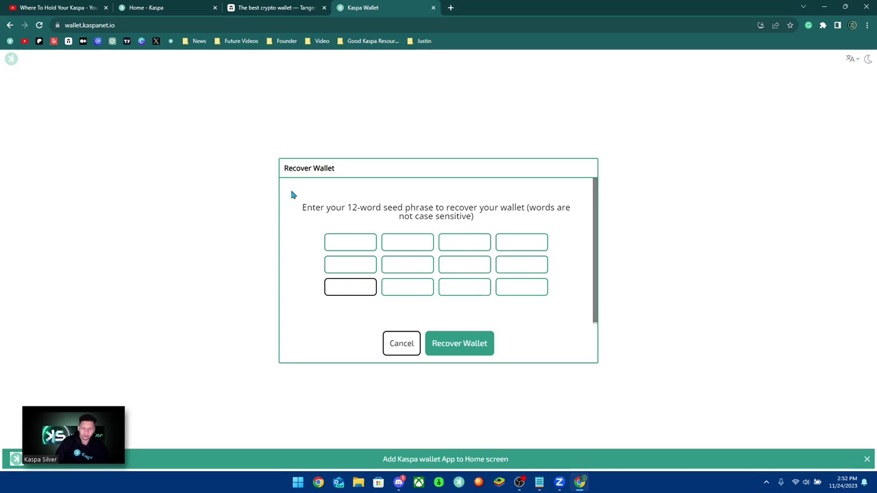
left_click(71, 5)
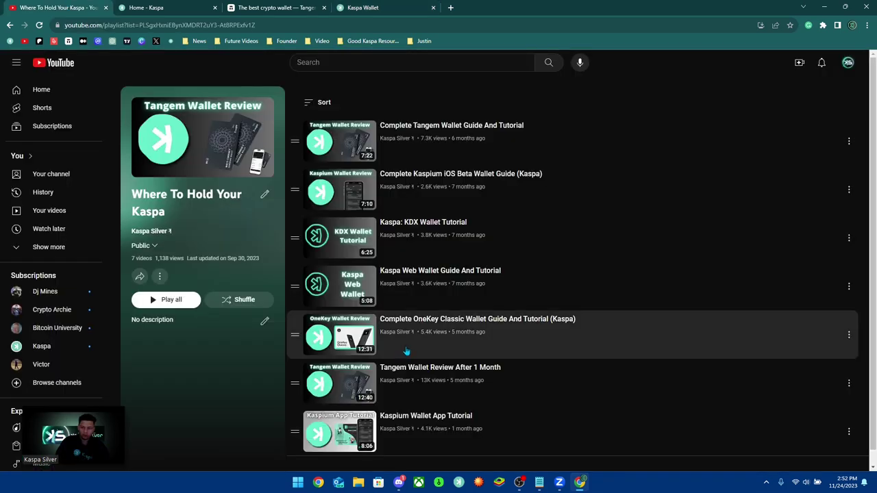
- Switch to Discord and insert the /kwallet tip command as a draft message in the bot-commands channel
left_click(399, 482)
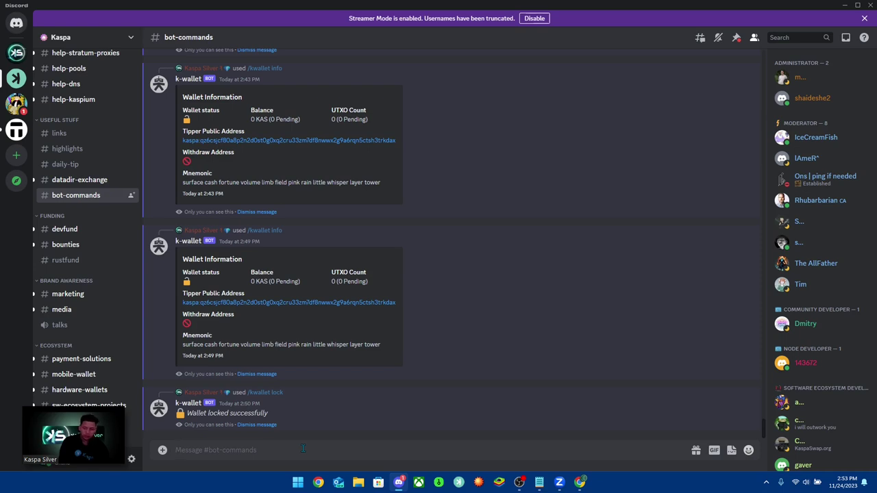
type("/")
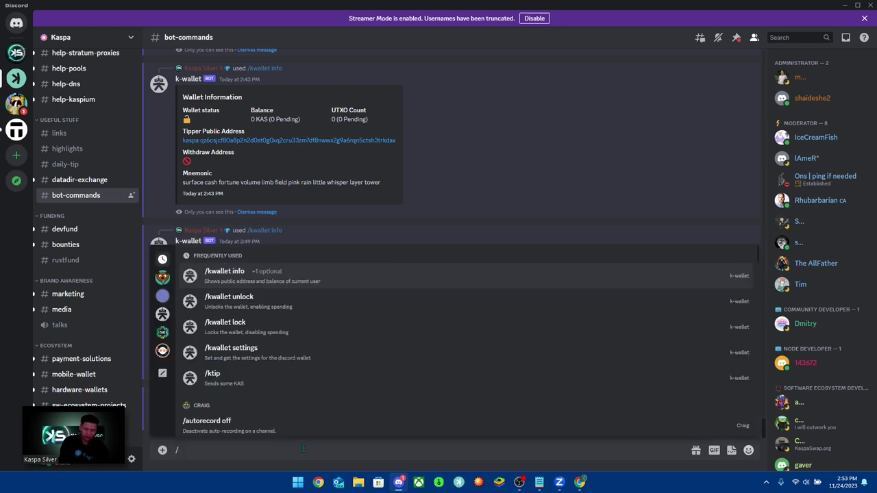
type("kwa")
scroll(212, 384, "down", 2)
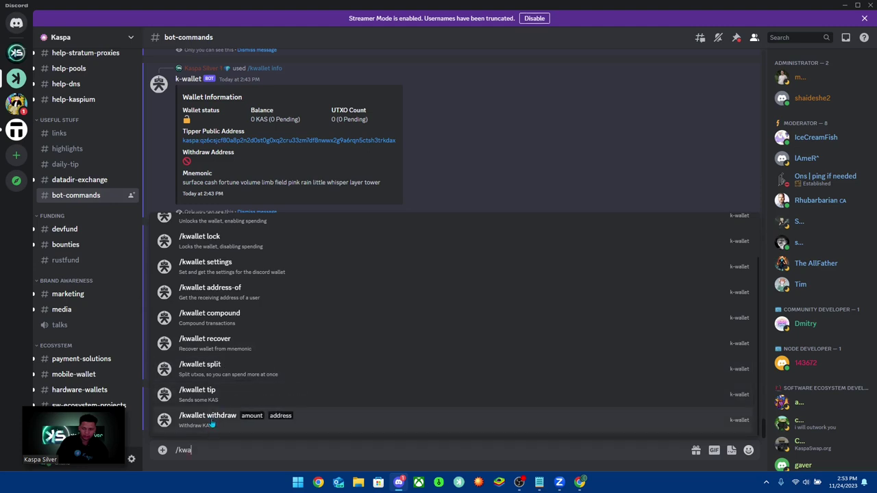
left_click(207, 396)
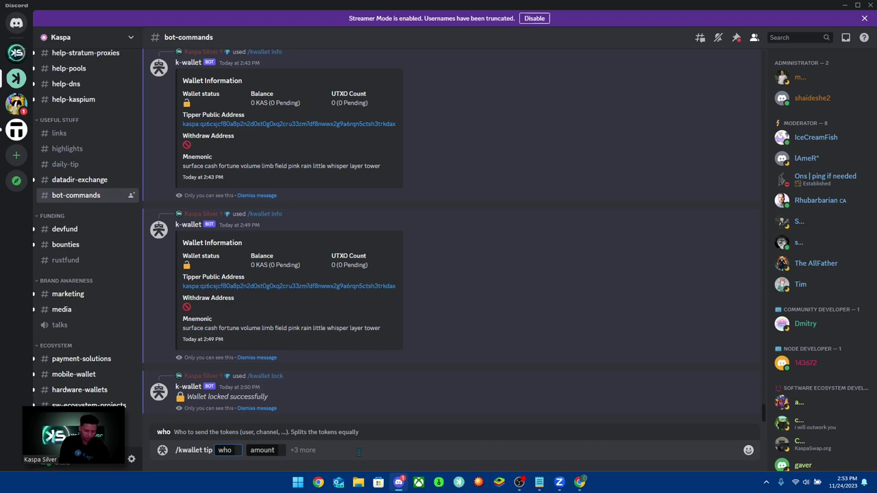
- Search for the recipient's username to fill the tip's who option, and set the amount to 1 KAS
type("@has")
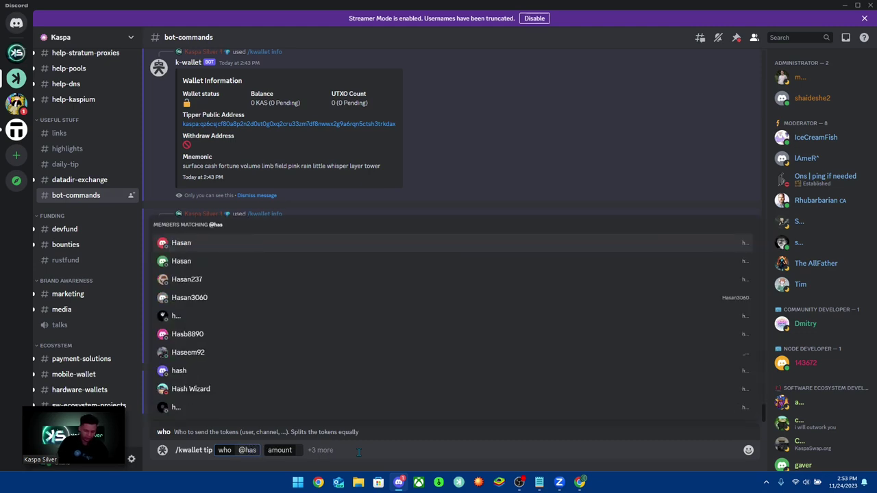
type("hdag")
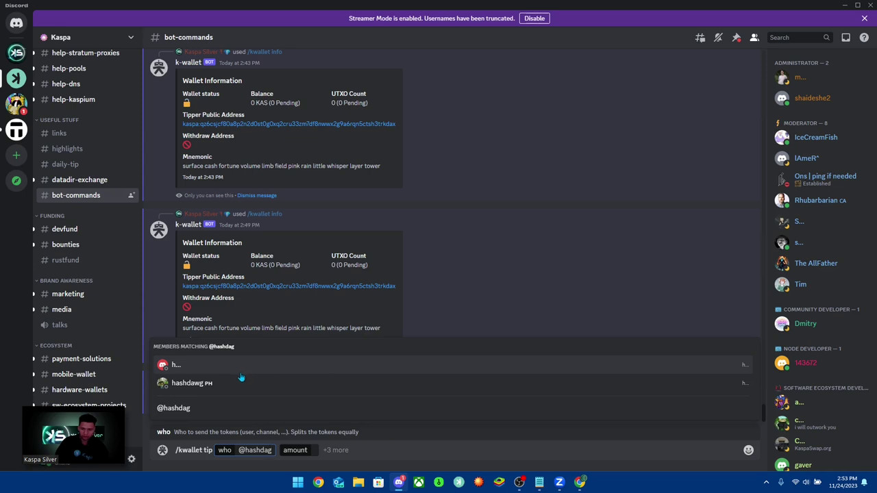
left_click(241, 377)
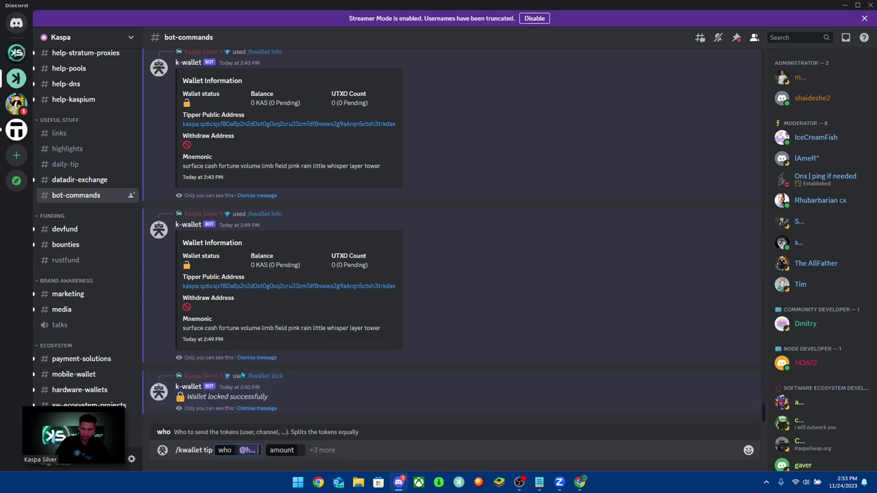
left_click(299, 450)
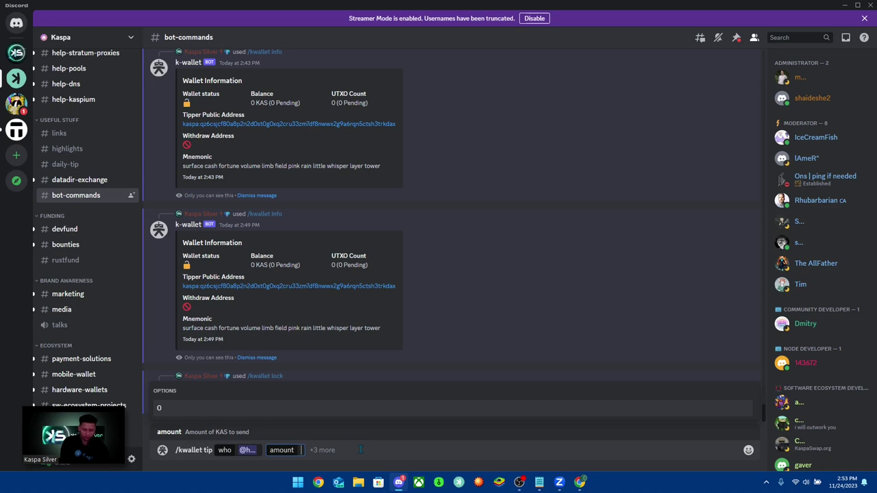
type("1")
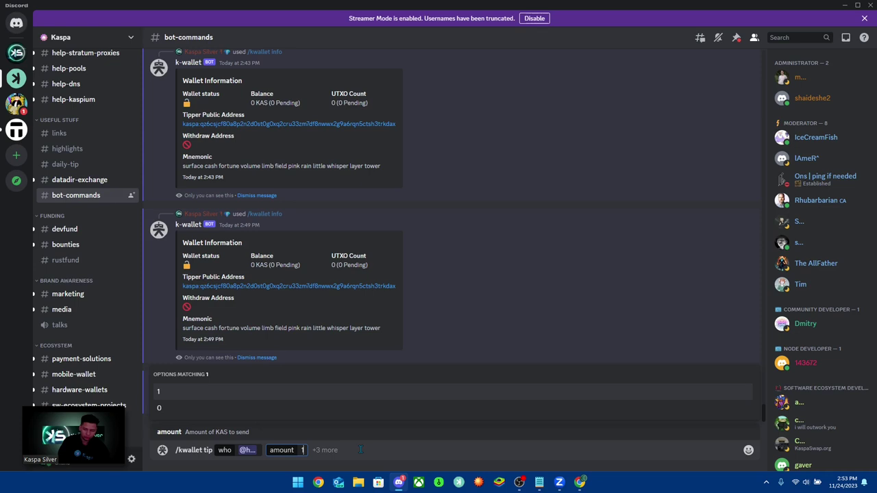
key("Tab")
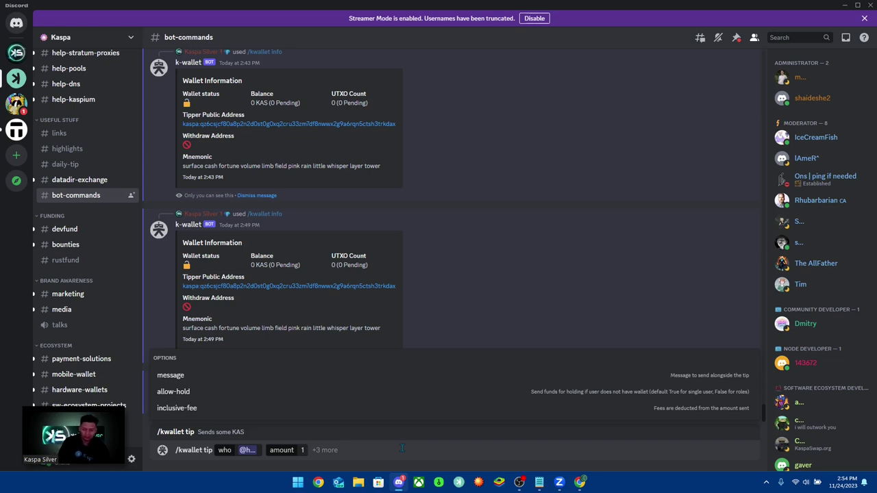
- Delete the unsent tip command and look back through the earlier k-wallet bot messages
left_click_drag(330, 455, 168, 451)
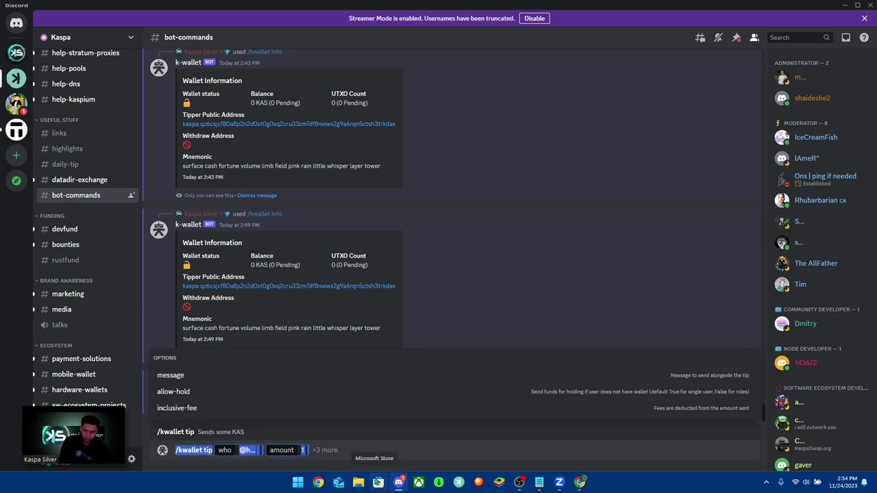
key("BackSpace")
scroll(442, 314, "up", 1)
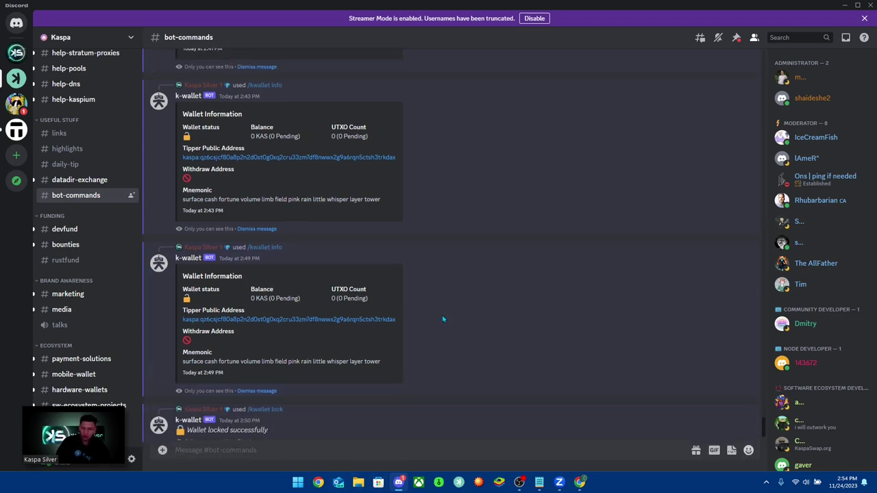
scroll(394, 313, "down", 1)
scroll(445, 317, "up", 3)
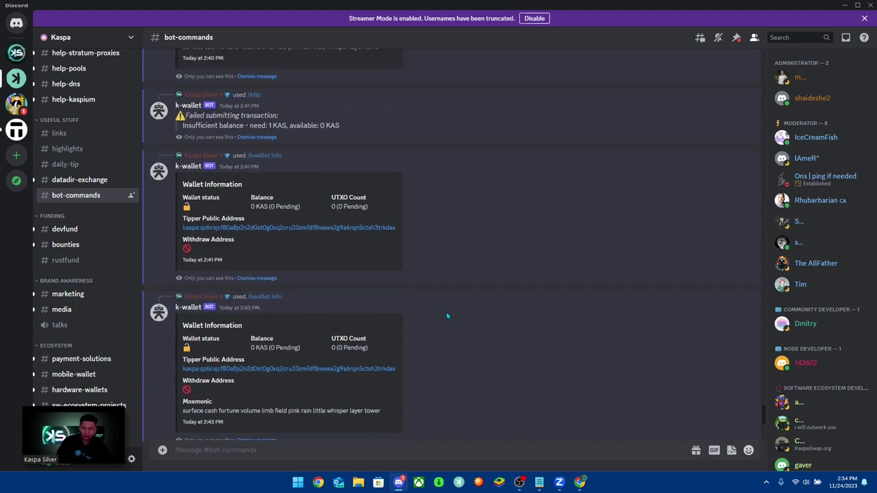
scroll(449, 317, "down", 3)
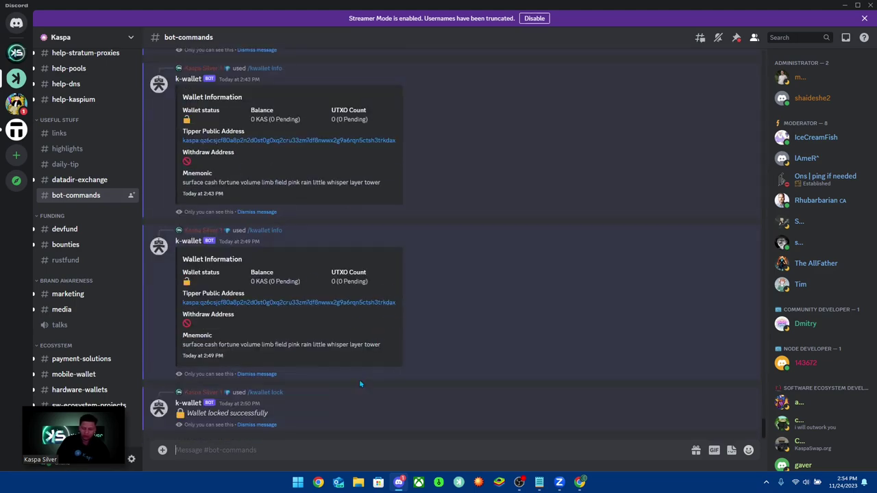
scroll(418, 330, "up", 4)
scroll(432, 328, "down", 4)
- Switch to Chrome and go back from the YouTube playlist to the Kaspa Silver channel's Videos page
key("alt+Tab")
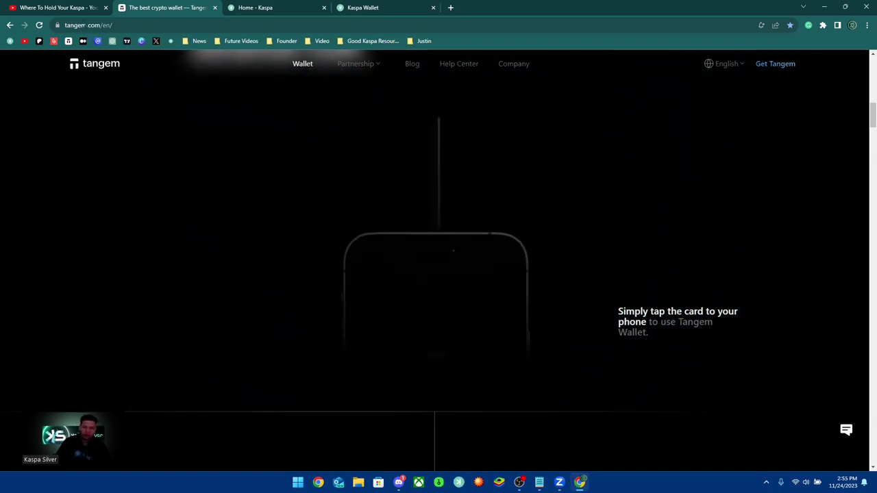
key("ctrl+shift+Tab")
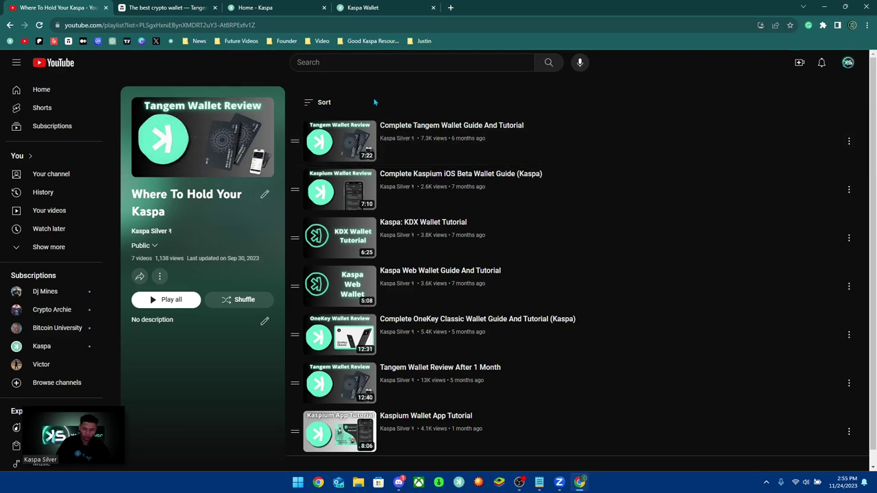
scroll(405, 276, "down", 1)
scroll(415, 295, "up", 1)
key("alt+Left")
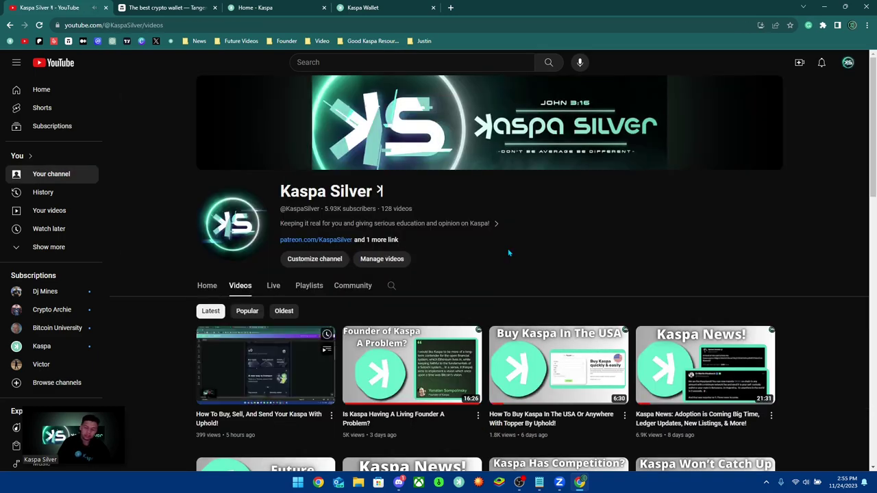